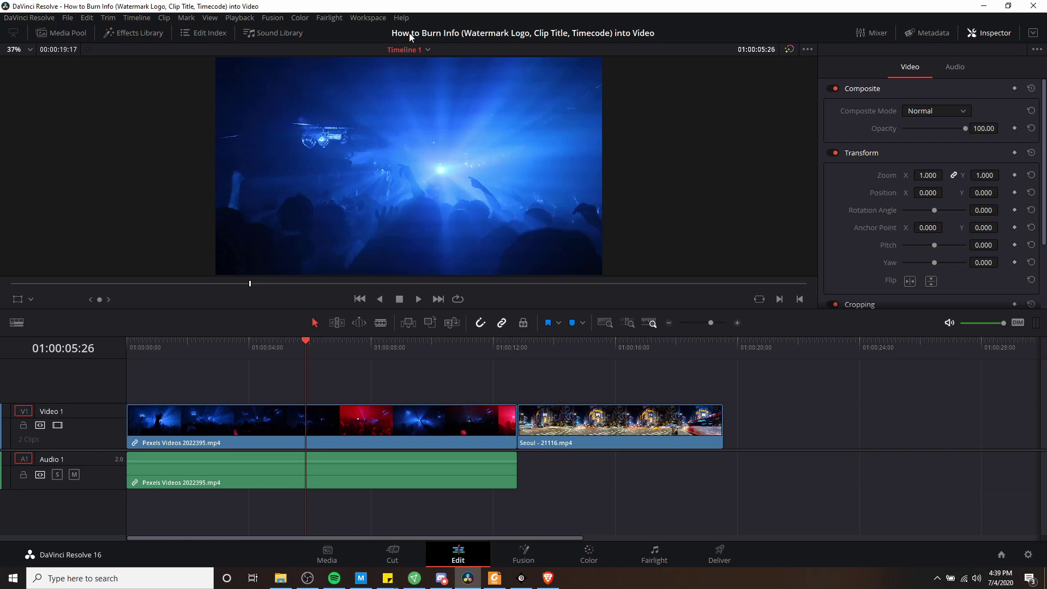
Step: Open the Data Burn-In window on its Project tab and place it beside the viewer
click(368, 18)
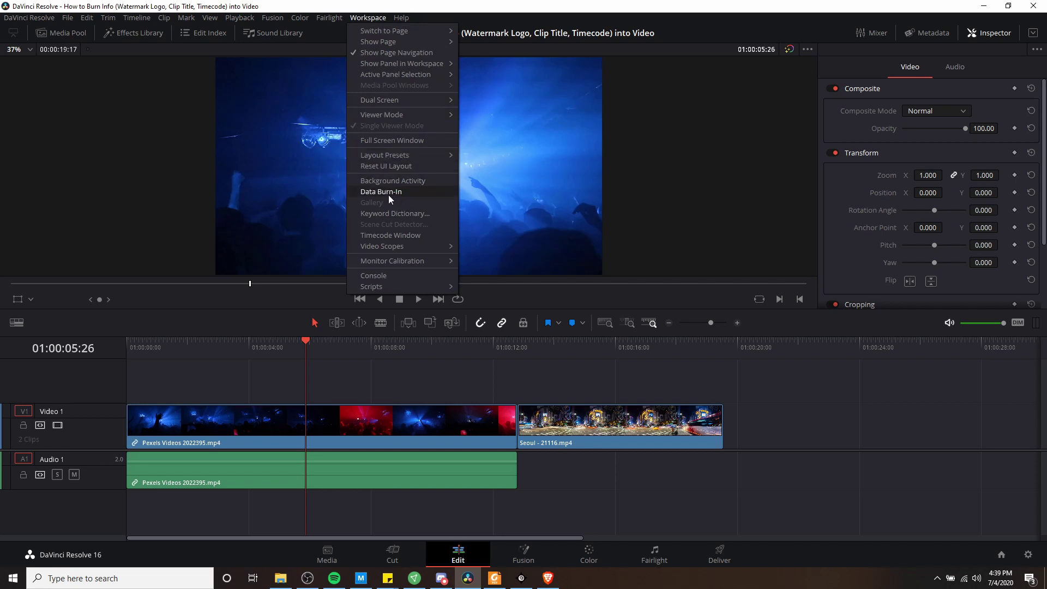
click(429, 193)
mouse_move(600, 208)
mouse_down()
mouse_move(559, 110)
mouse_move(519, 74)
mouse_move(504, 75)
mouse_up()
click(579, 96)
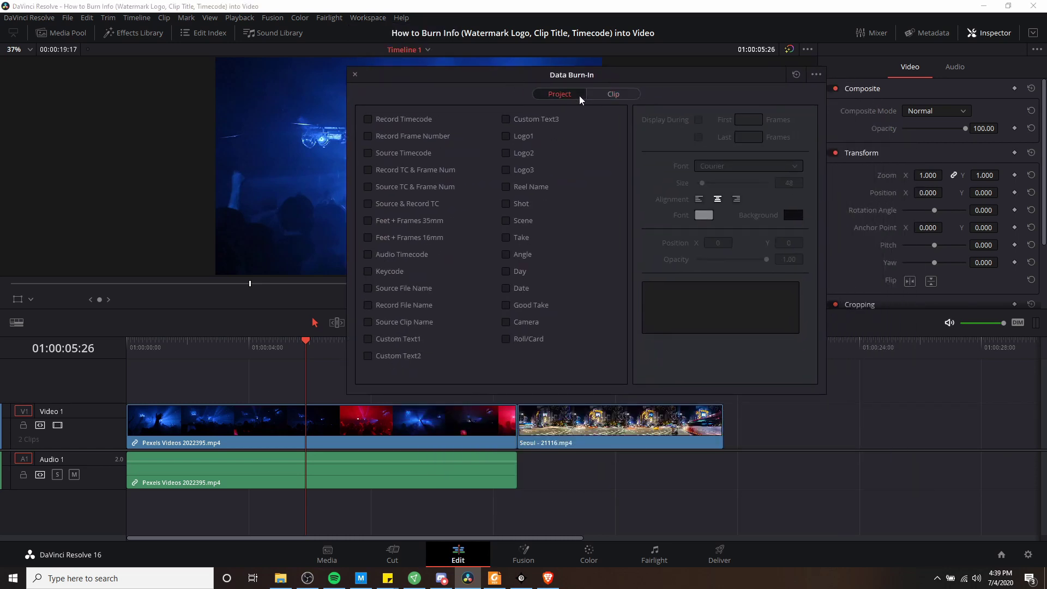
drag(615, 78, 765, 94)
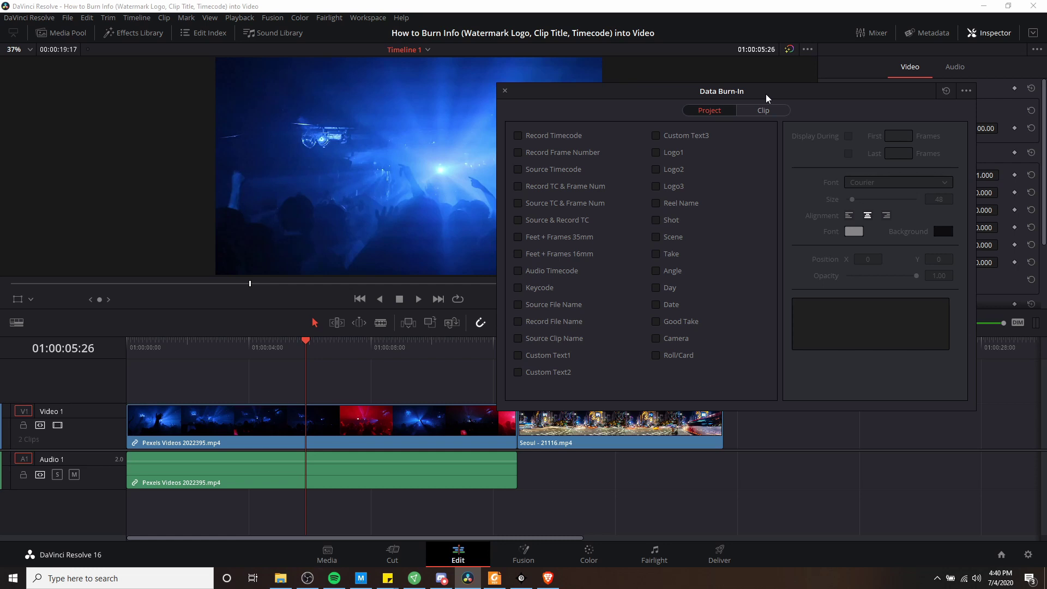
drag(765, 94, 791, 74)
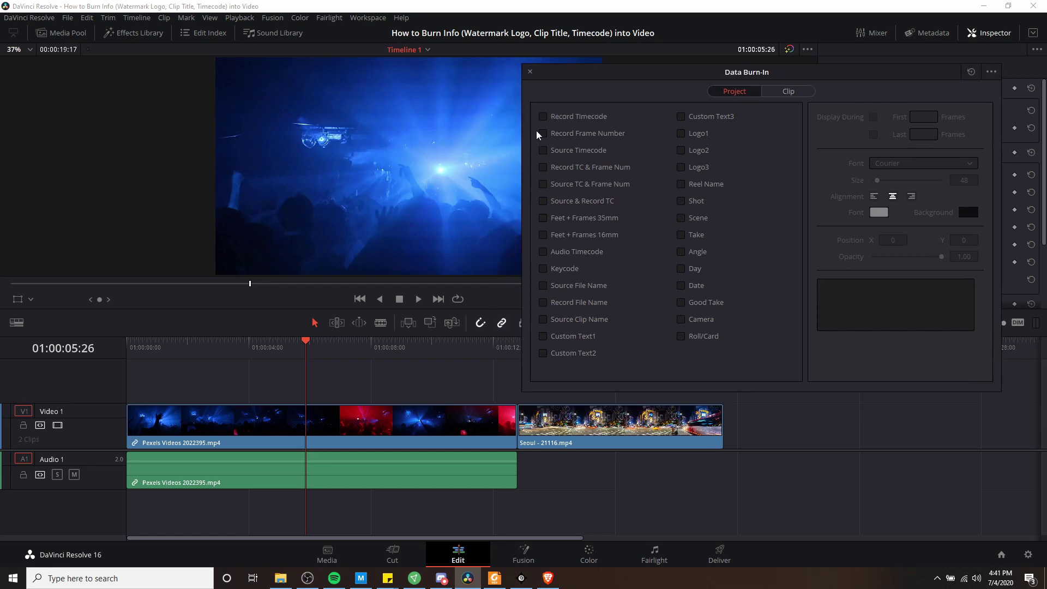
Step: Enable Record Timecode, preview it at 01:00:08:15 and 01:00:16:00, then enable Logo1
click(543, 117)
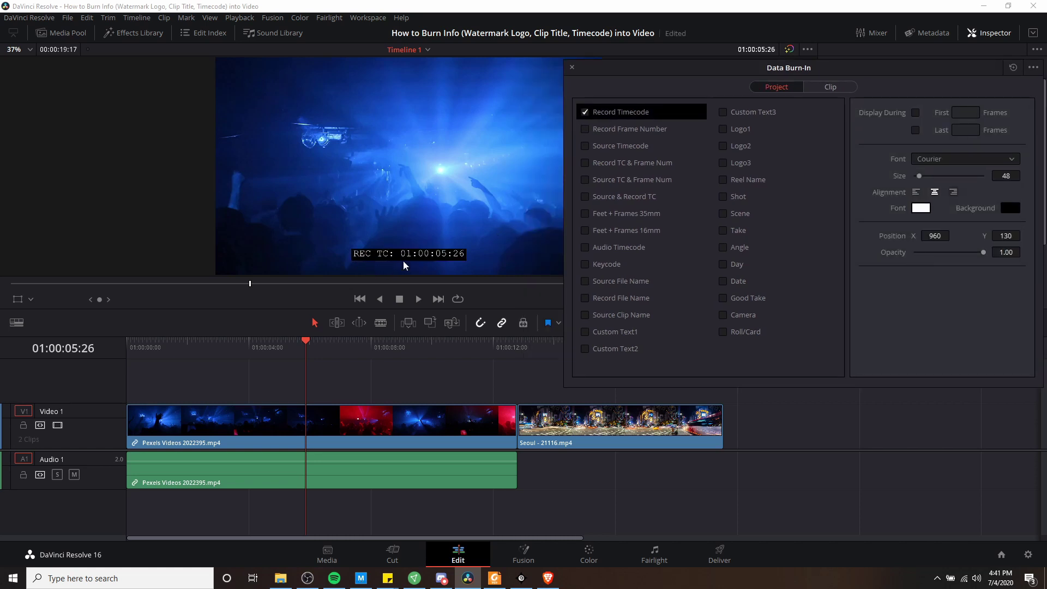
click(385, 349)
scroll(440, 338, right, 2)
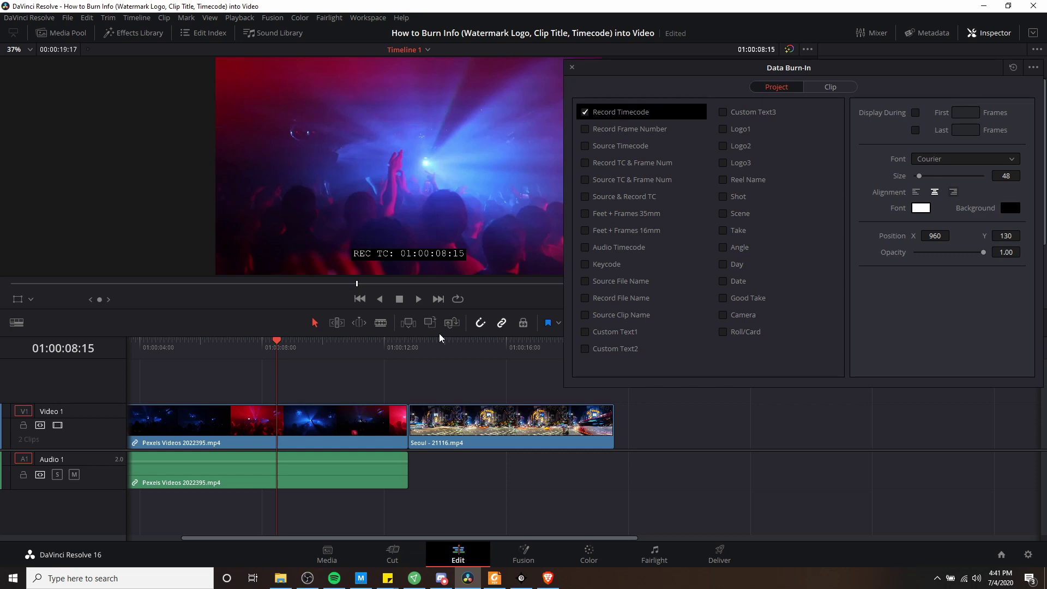
click(507, 353)
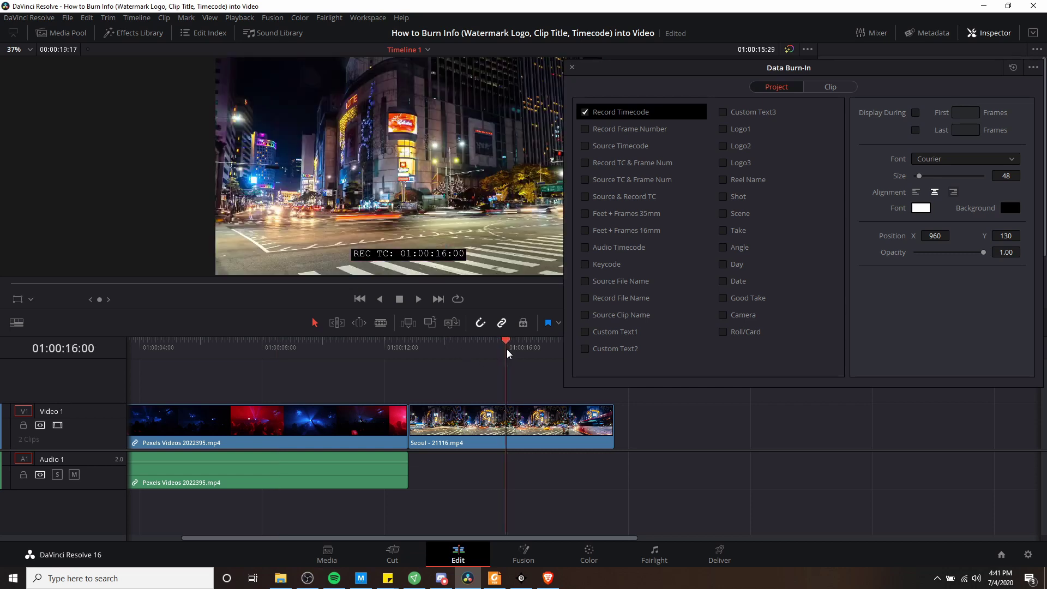
click(722, 130)
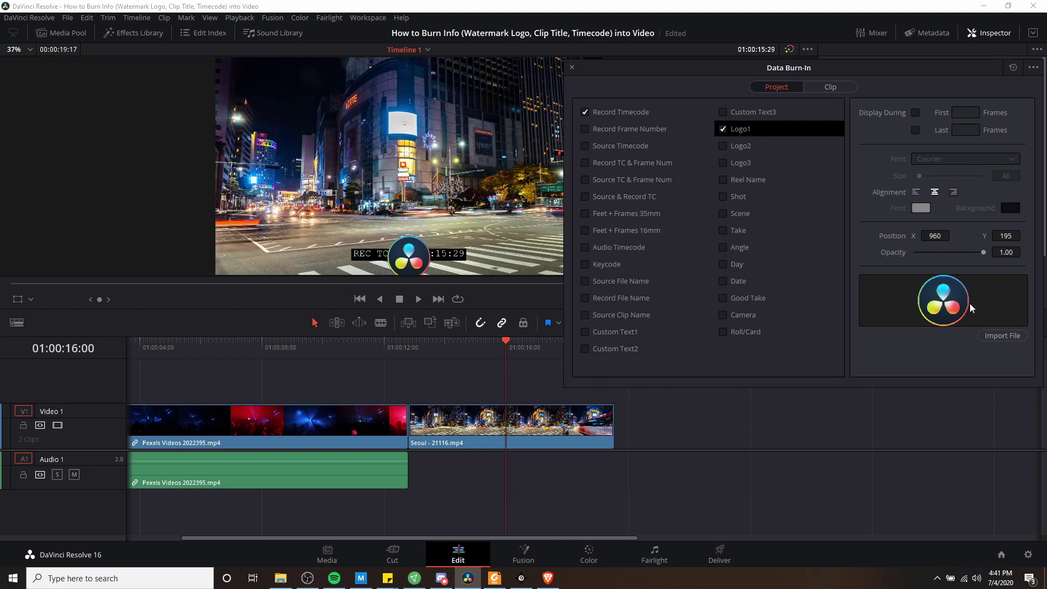
Step: Import DaVinci_Resolve_Logo.png as Logo1 and position it at X 161, Y 240
click(993, 337)
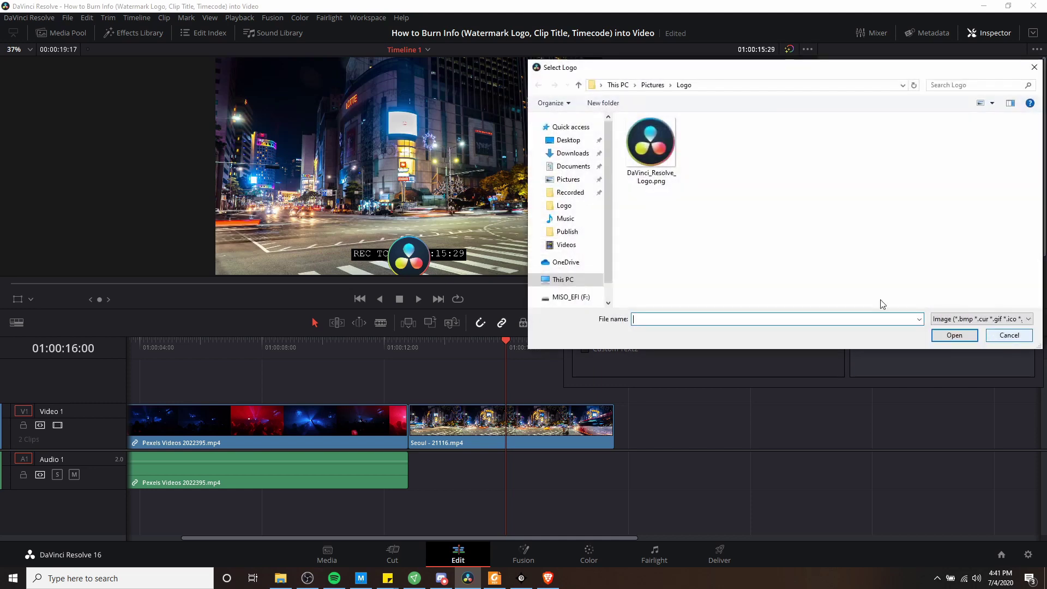
double_click(656, 153)
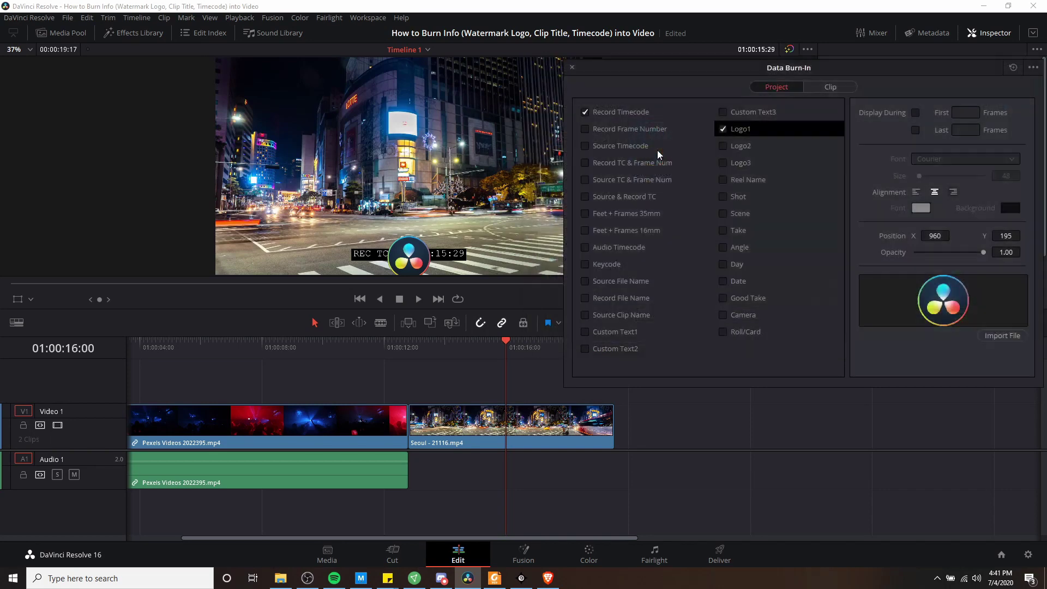
drag(943, 236, 931, 236)
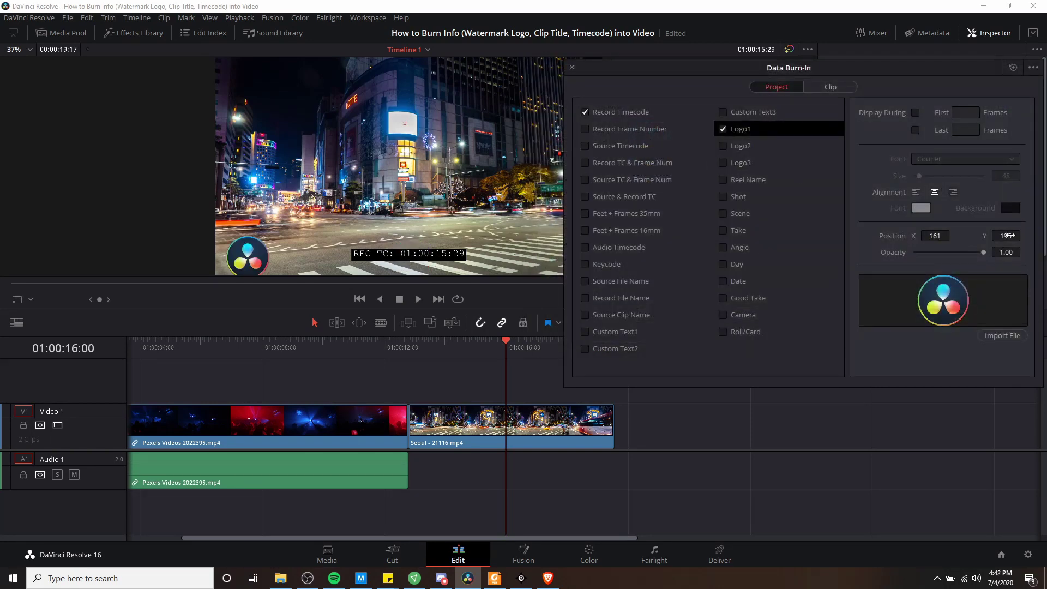
drag(1006, 235, 1024, 236)
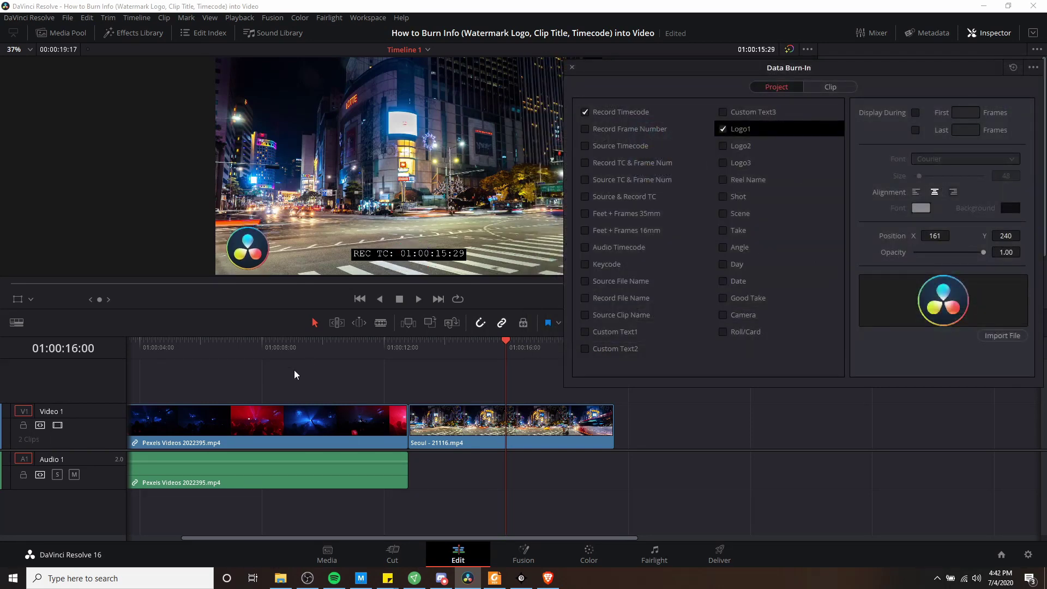
click(256, 349)
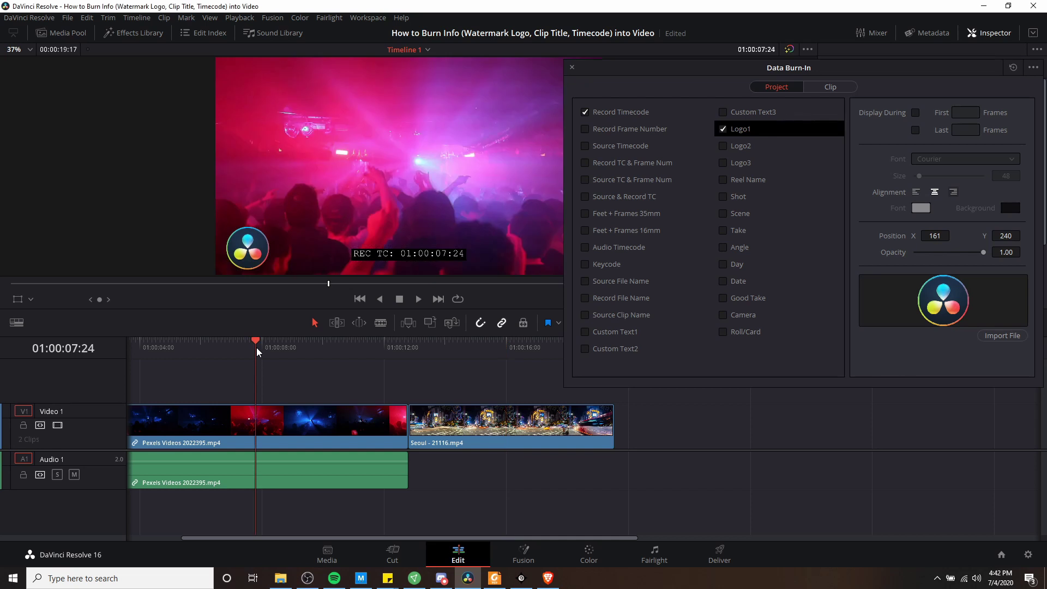
Step: Limit the burn-in to the first and last 30 frames, then play the timeline to check it
click(915, 113)
click(915, 131)
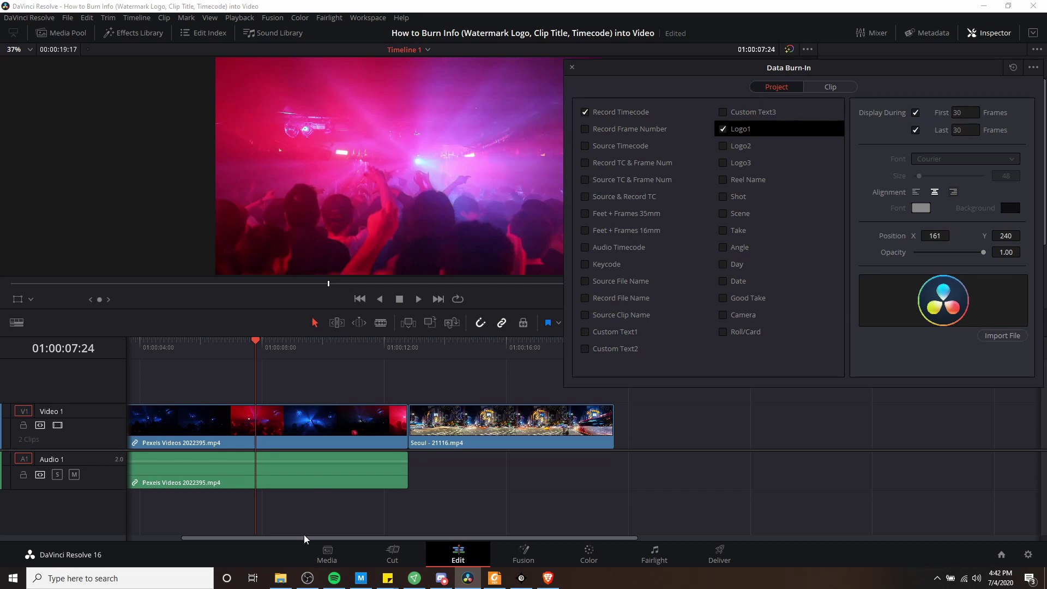
drag(338, 541, 212, 541)
key(Home)
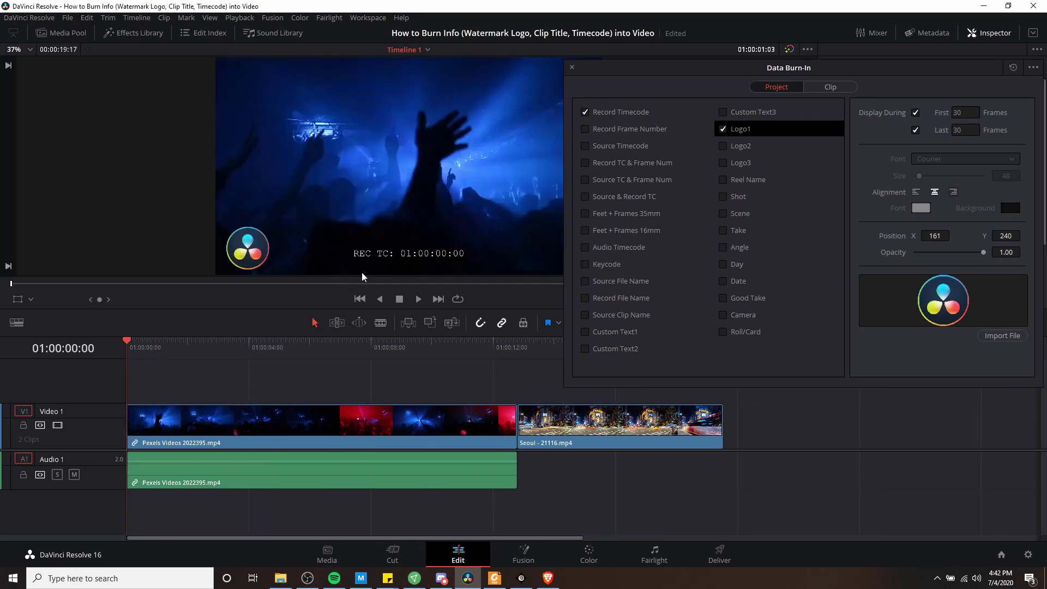
click(416, 299)
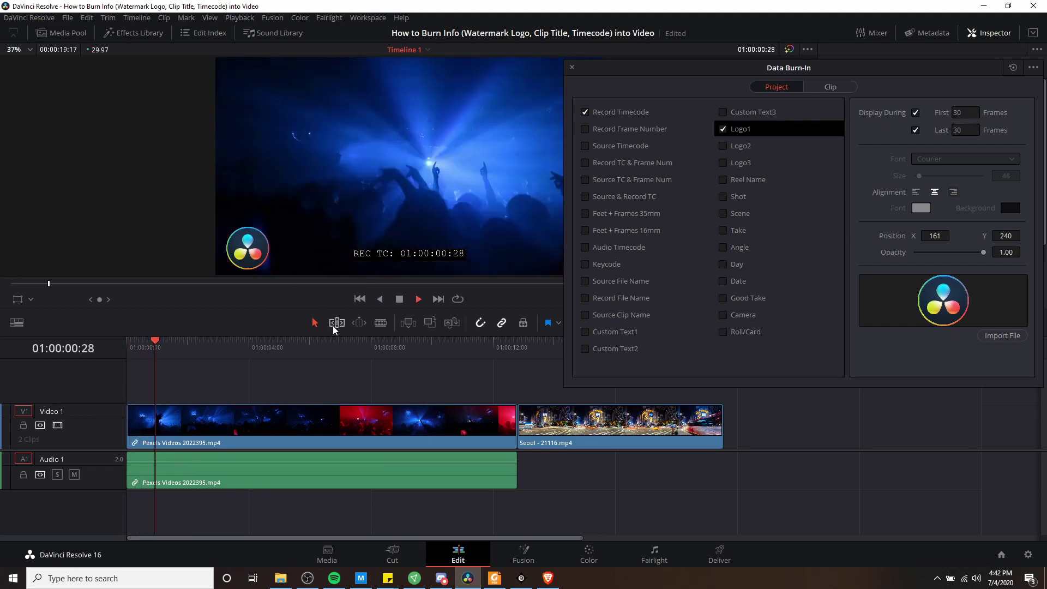
click(650, 354)
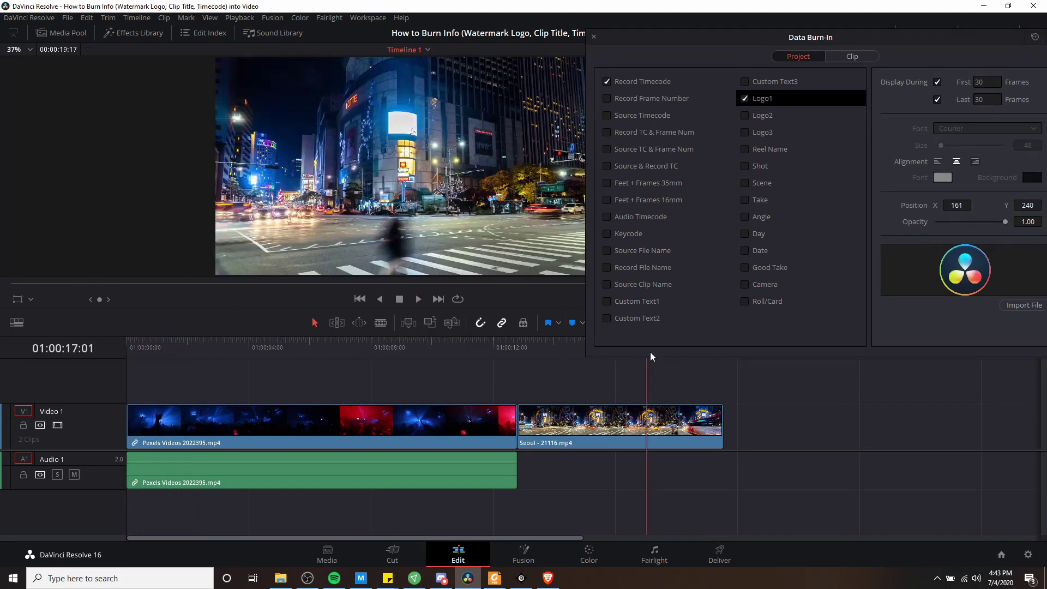
key(space)
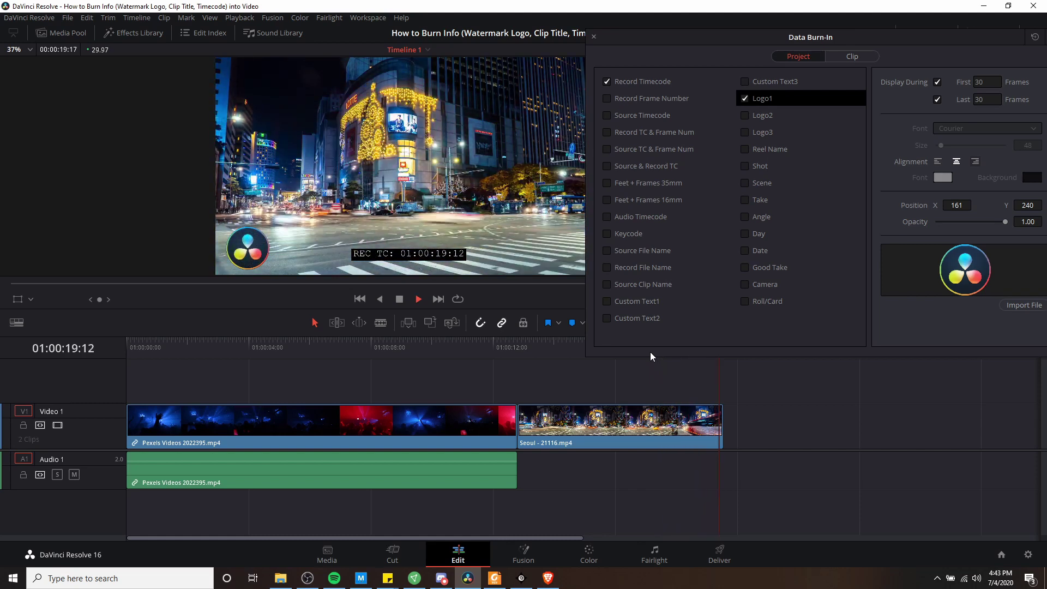
key(space)
mouse_move(640, 354)
mouse_down()
mouse_move(613, 353)
mouse_move(637, 354)
mouse_up()
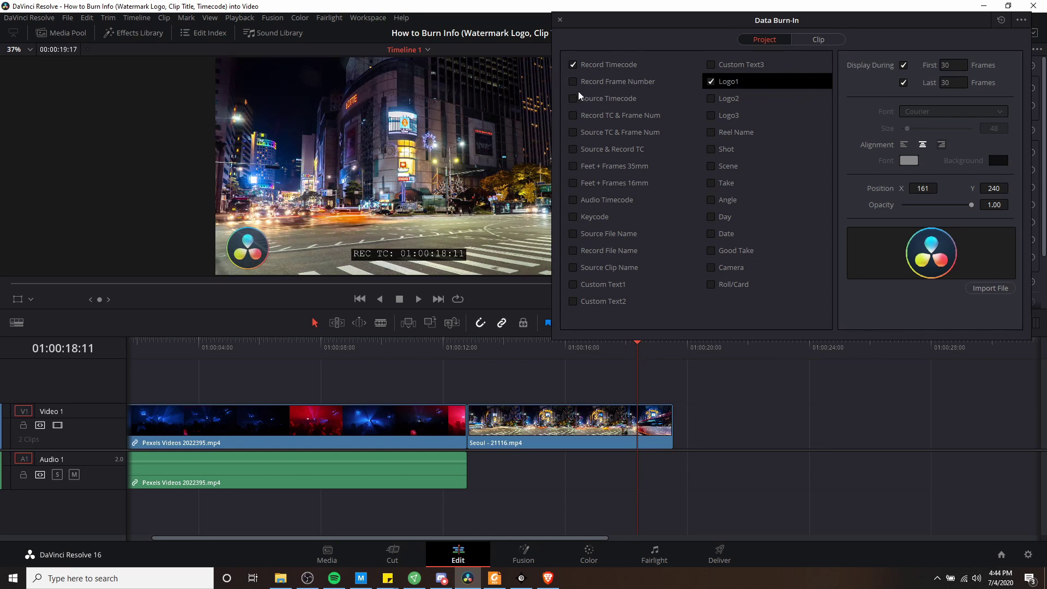
Step: Turn off Record Timecode's first-frames limit and show Logo1 during the first 30 frames
click(652, 65)
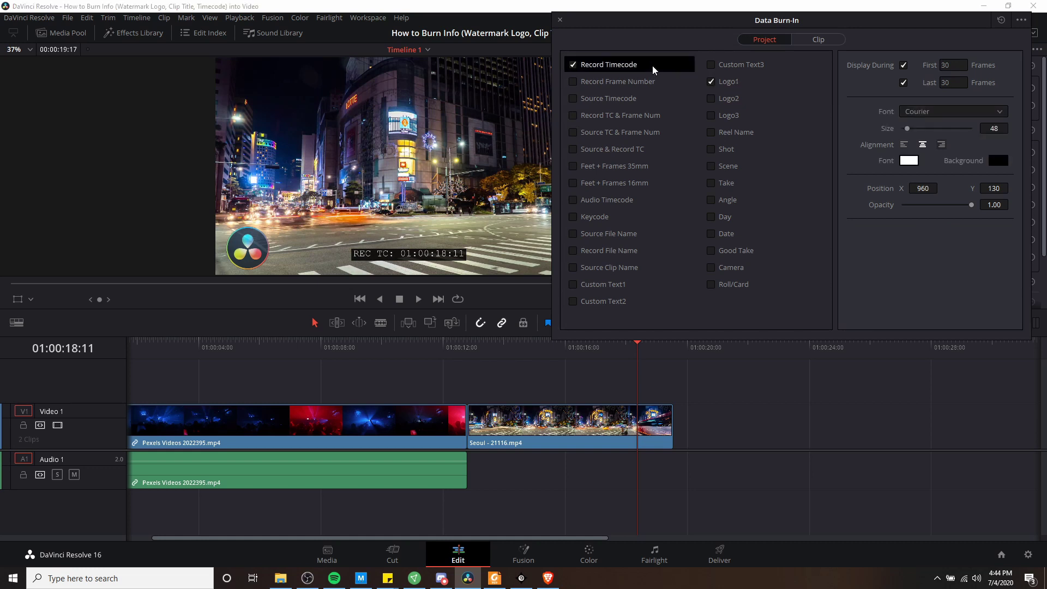
click(903, 65)
click(776, 86)
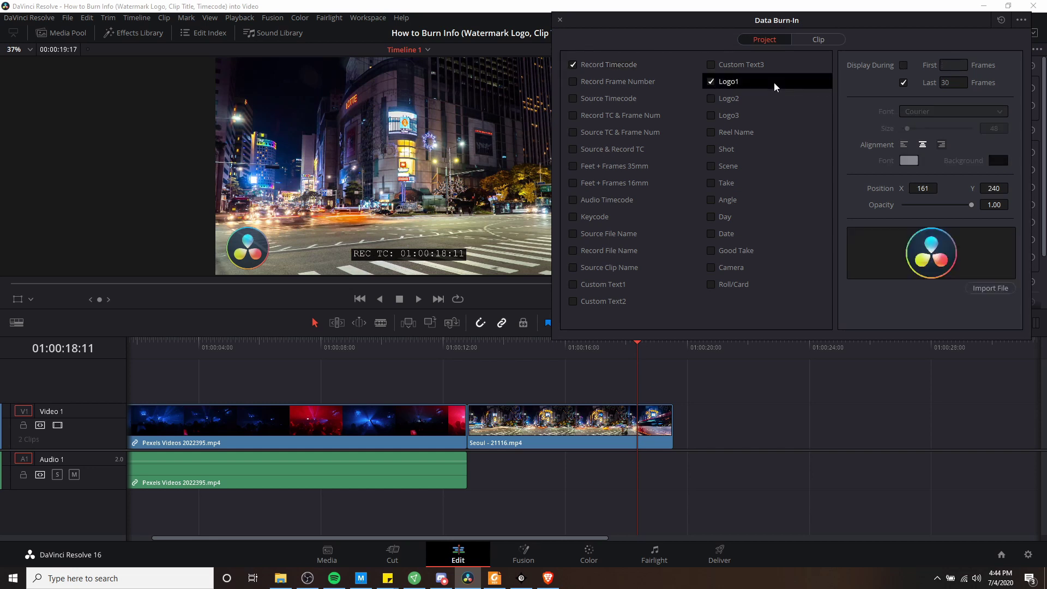
click(902, 65)
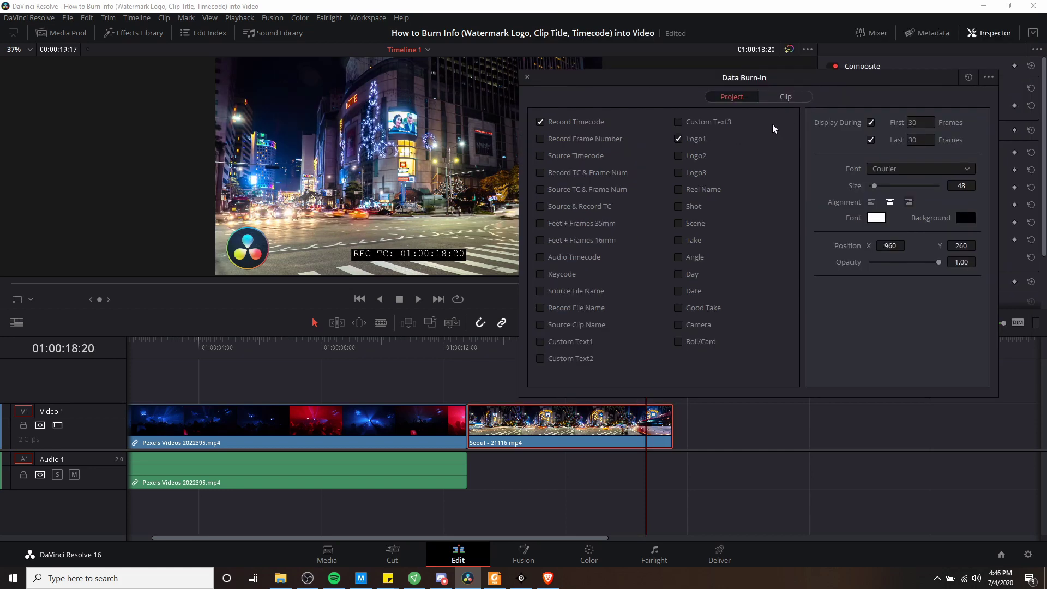
Step: On the Clip tab, burn in the Seoul clip name at Y 283; try Source File Name, then remove it
click(785, 97)
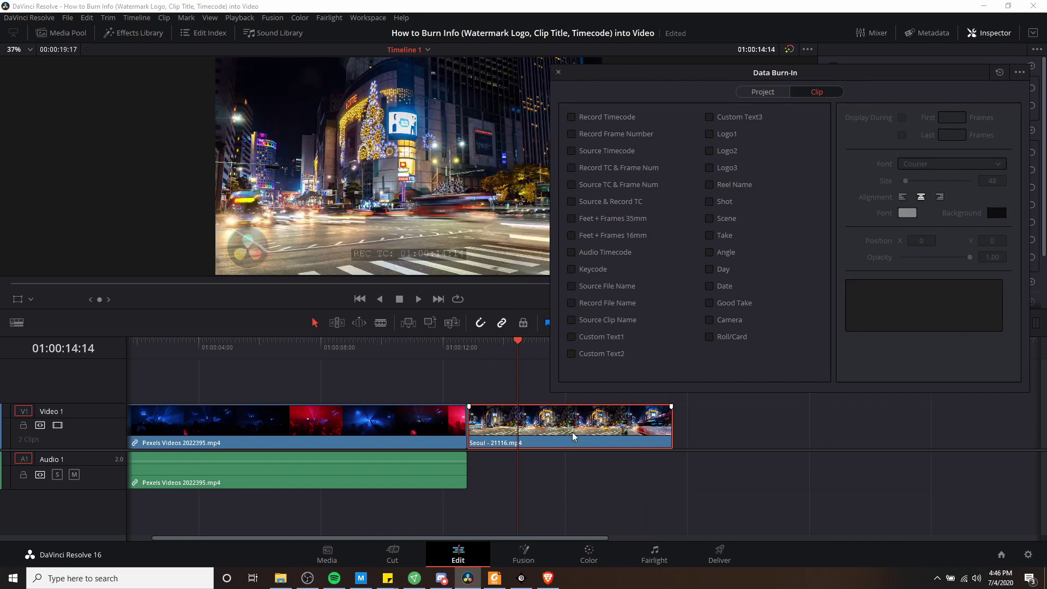
click(572, 319)
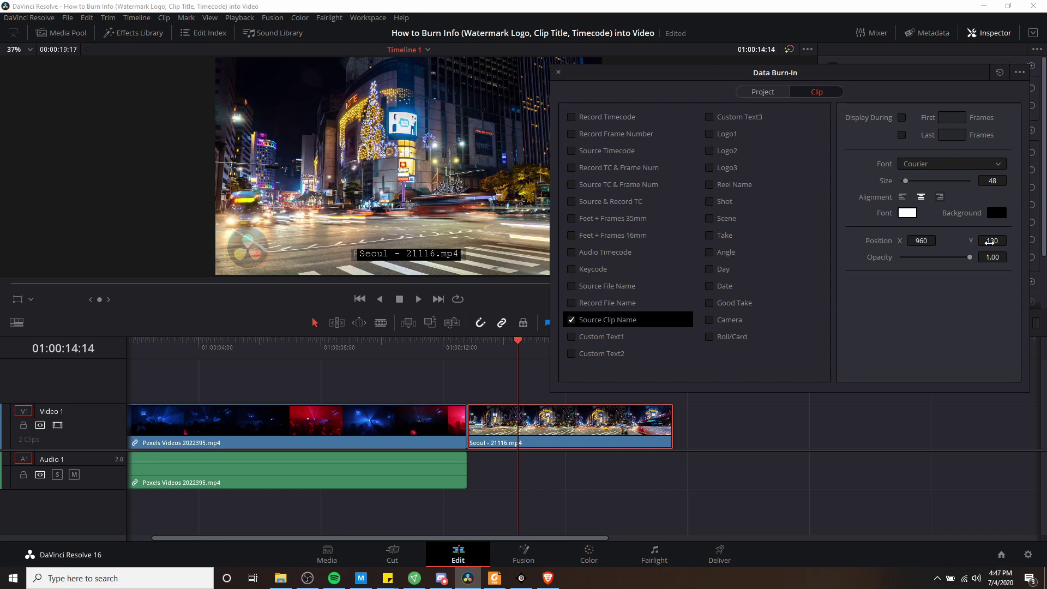
drag(990, 241, 1009, 240)
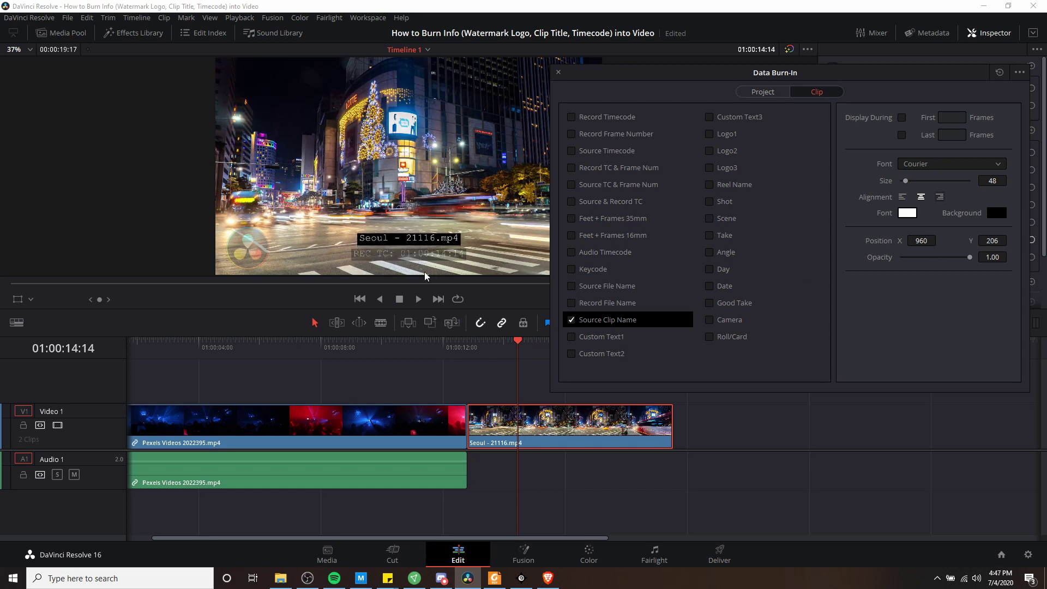
click(572, 289)
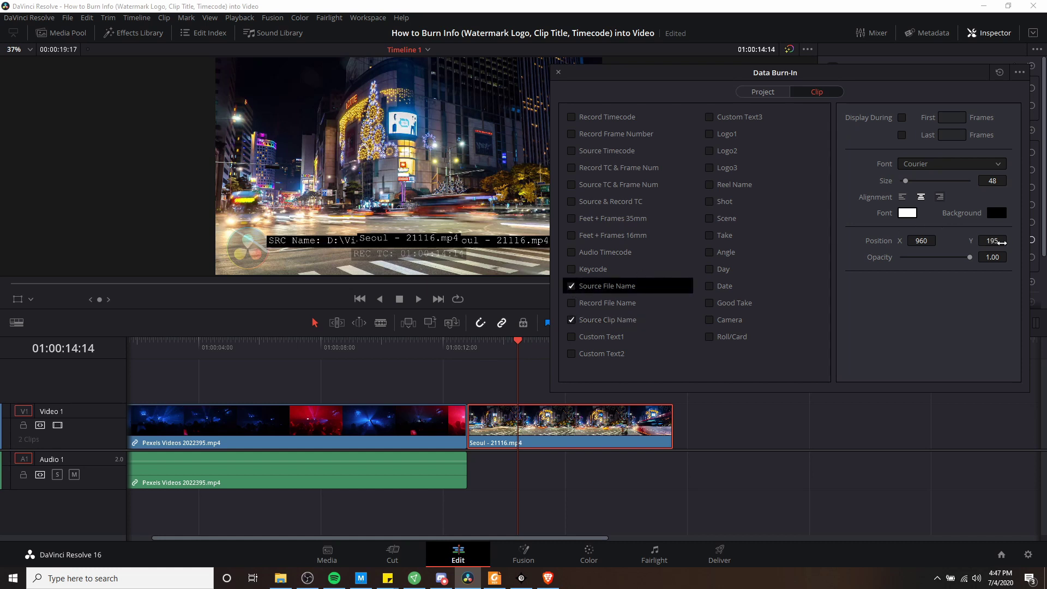
mouse_move(998, 242)
mouse_down()
mouse_move(1009, 240)
mouse_move(989, 242)
mouse_up()
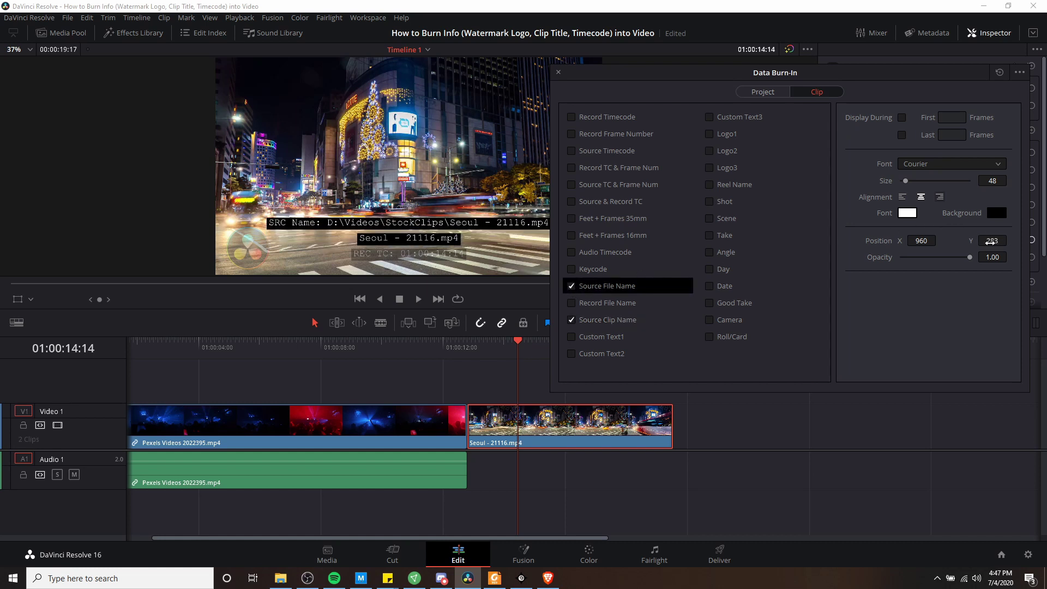
mouse_move(650, 76)
mouse_down()
mouse_move(729, 82)
mouse_move(669, 68)
mouse_up()
click(547, 284)
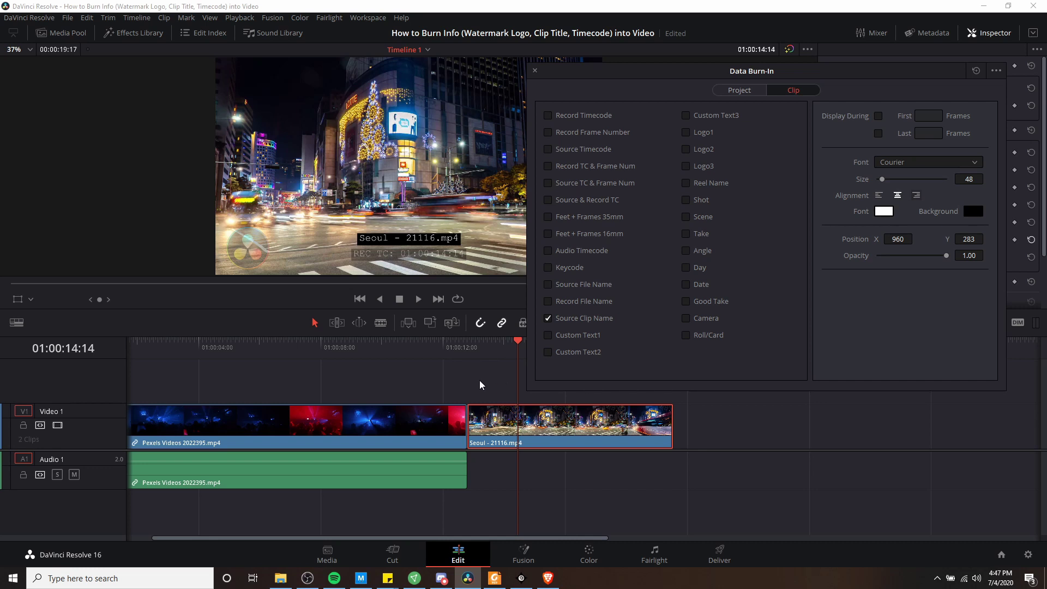
Step: Compare the first clip and the Seoul clip to confirm only Seoul shows its clip name
click(426, 354)
click(451, 429)
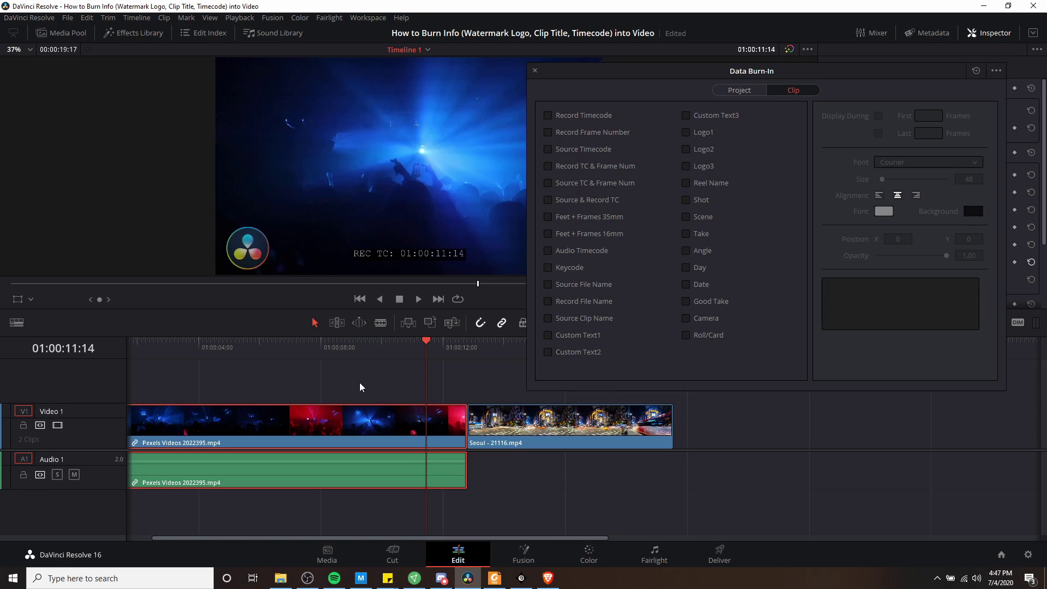
click(486, 344)
click(521, 421)
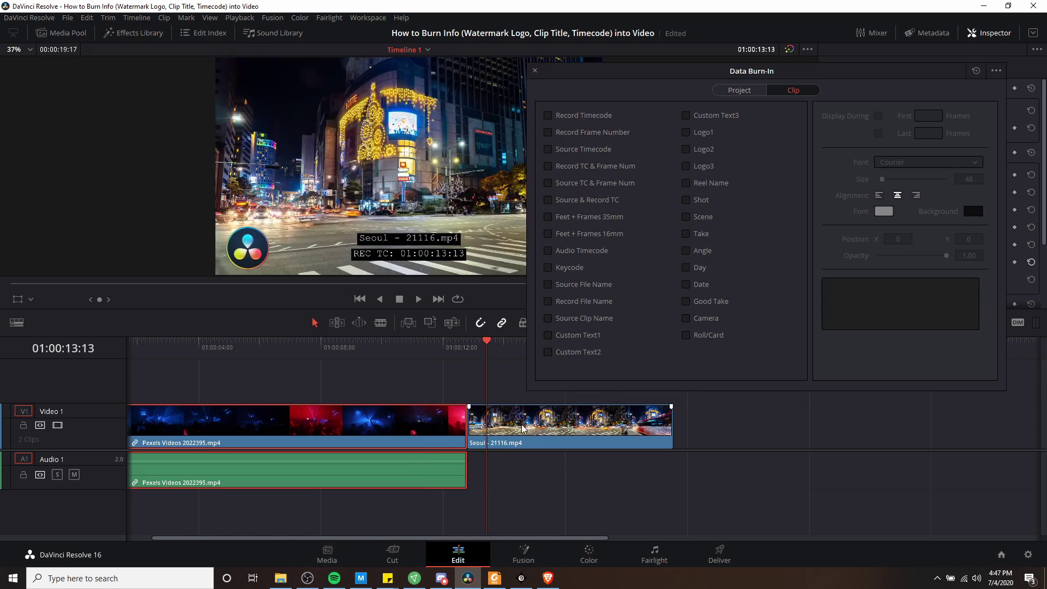
click(521, 426)
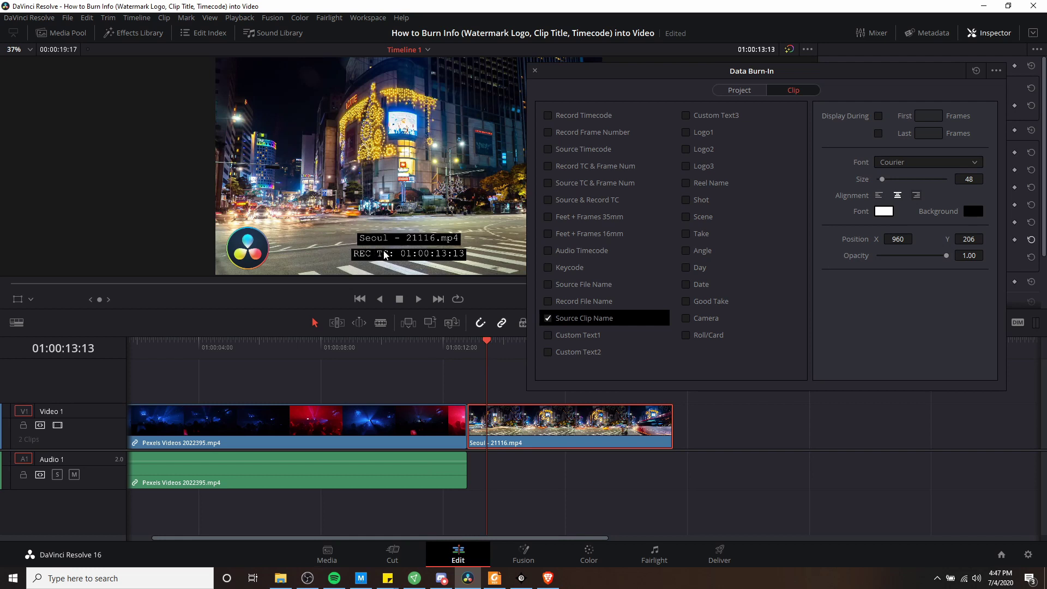
drag(636, 83, 648, 86)
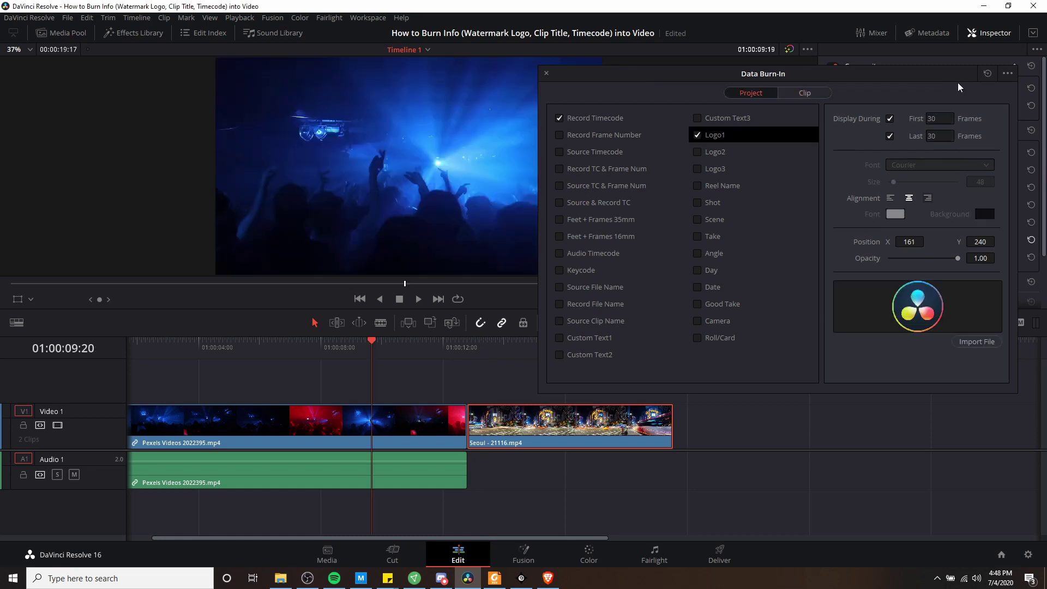
click(1007, 74)
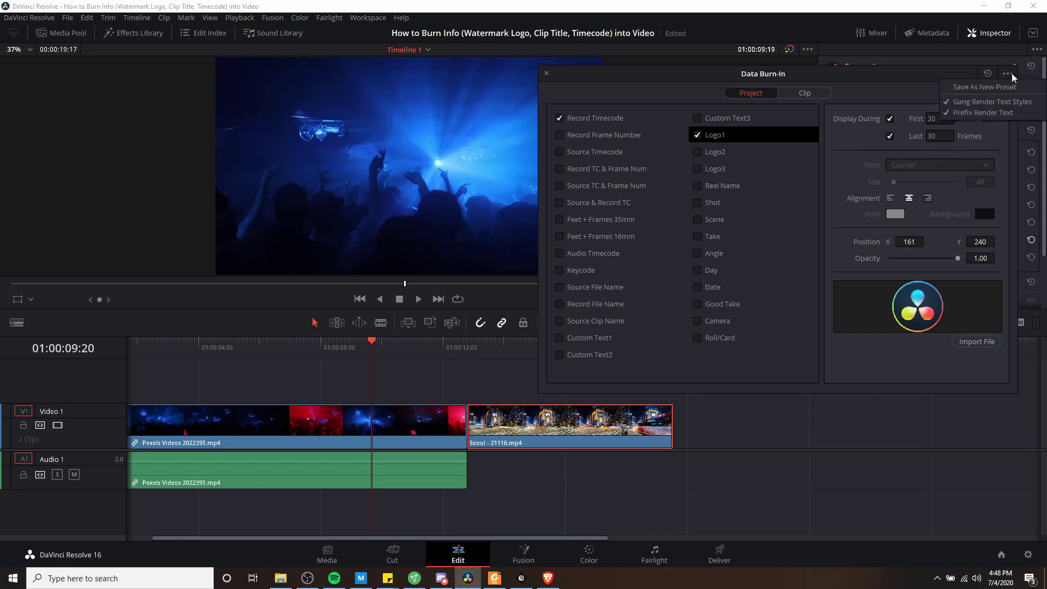
Step: Save the burn-in setup as a new preset named VideoDefaults and confirm it in the presets list
click(1006, 88)
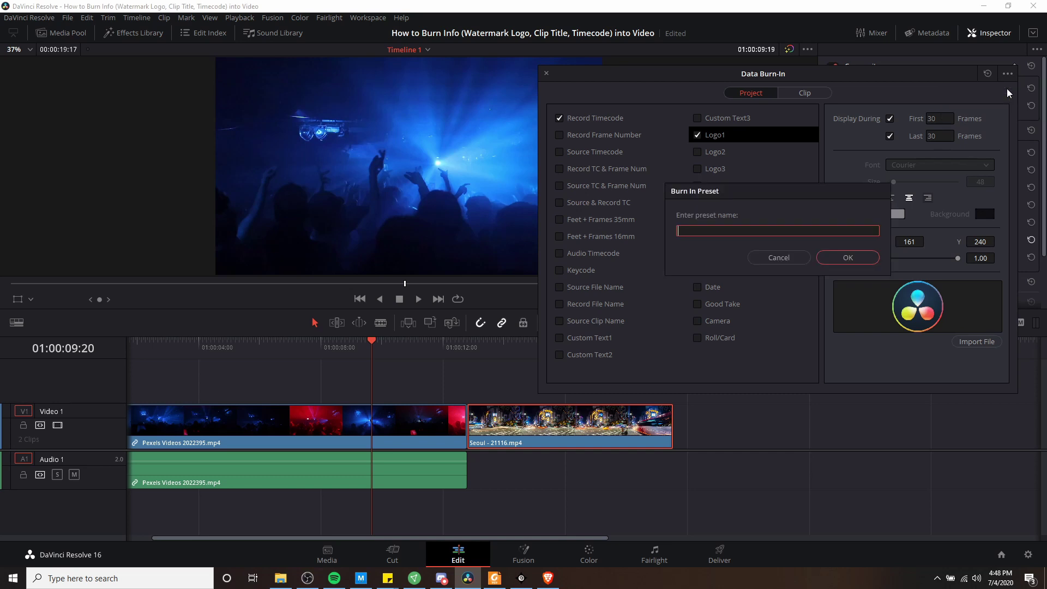
text(Vide)
text(Timecode)
key(Return)
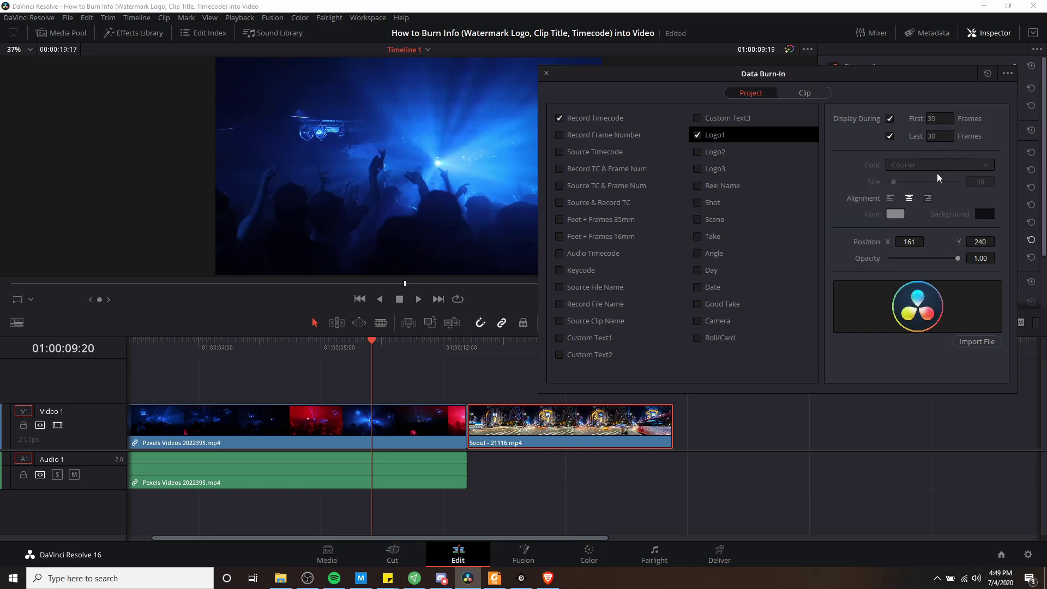
click(1008, 74)
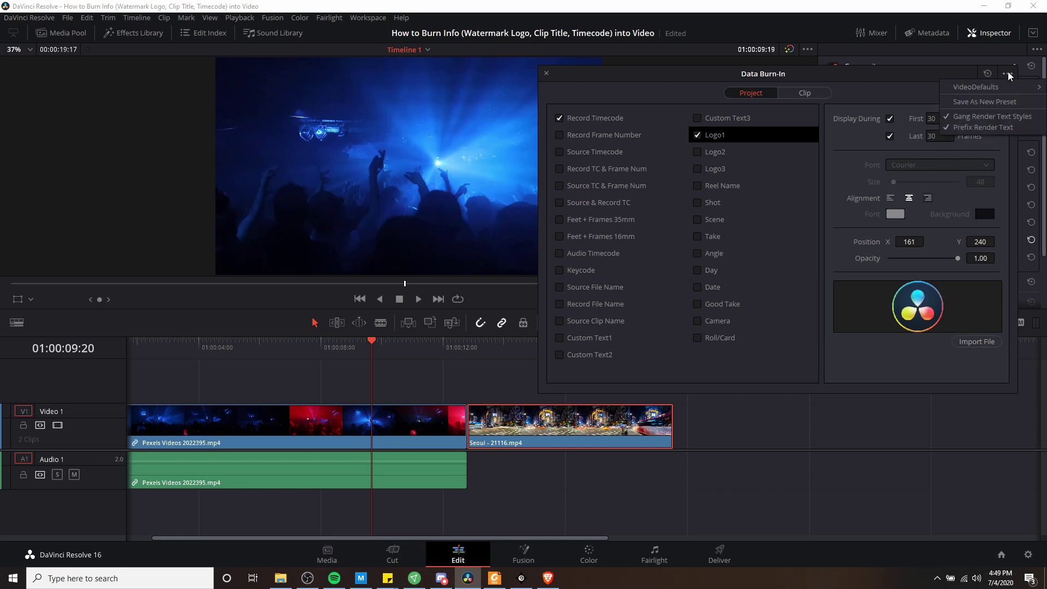
mouse_move(1009, 87)
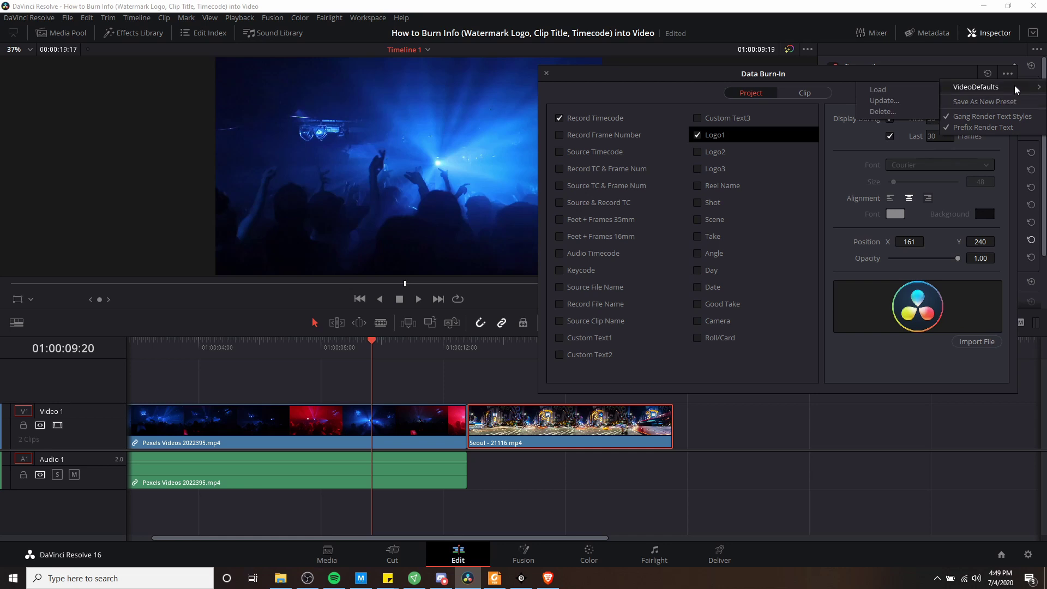
Step: Turn off Logo1 and enable Logo3, Source & Record TC, and Keycode burn-ins
click(946, 73)
click(697, 136)
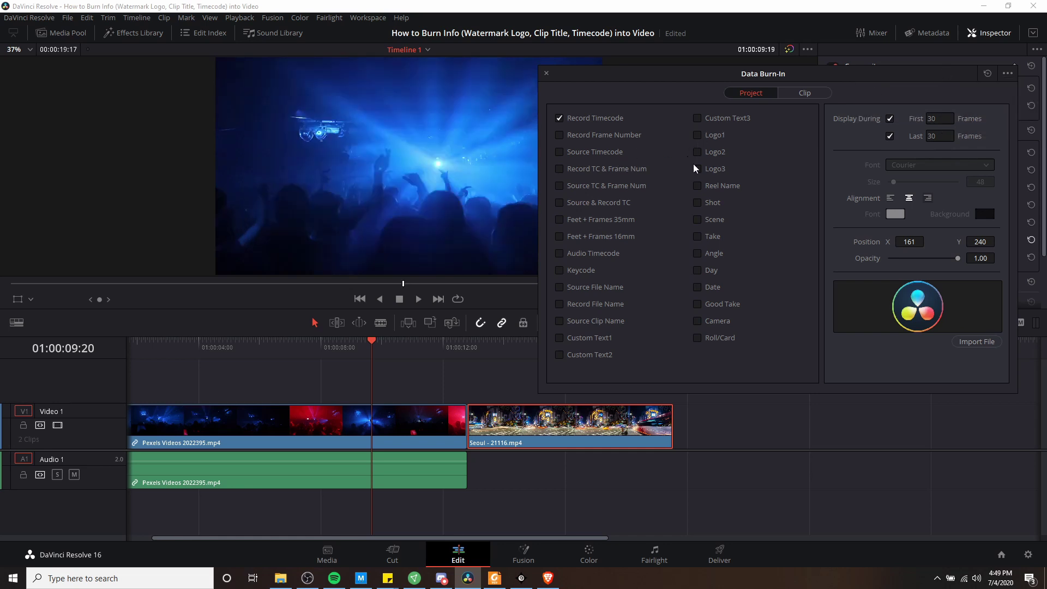
click(697, 169)
click(559, 202)
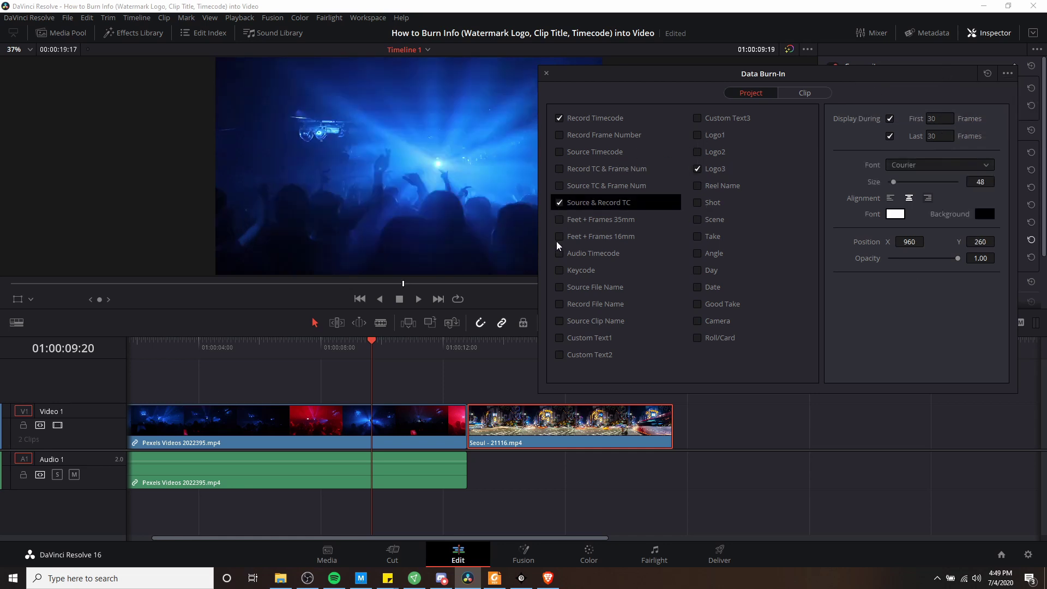
click(558, 270)
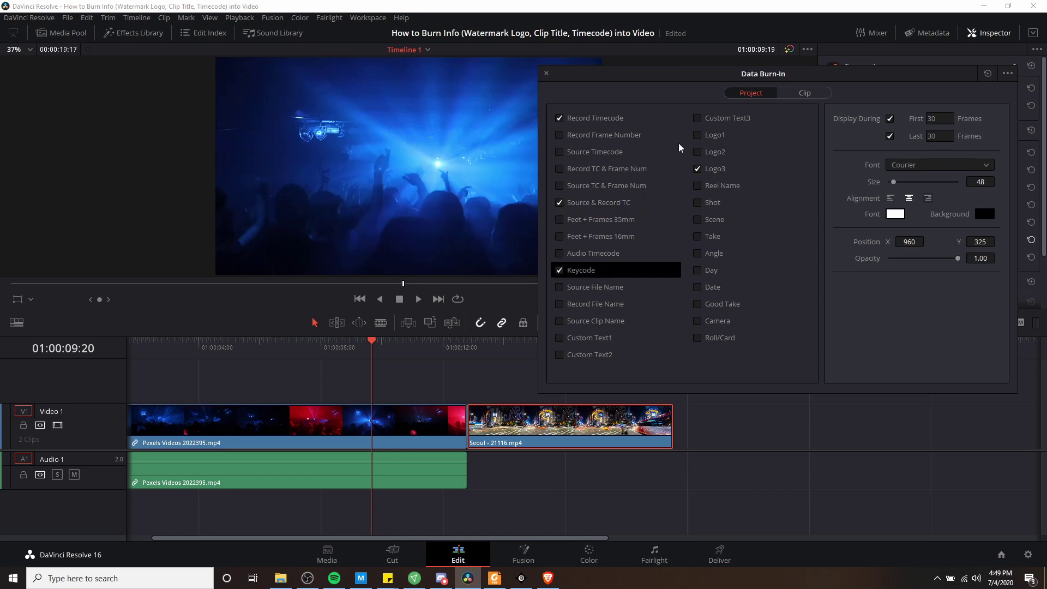
Step: Load the VideoDefaults preset to restore the logo and record timecode burn-in
click(1007, 73)
mouse_move(976, 87)
click(883, 90)
mouse_move(793, 74)
mouse_down()
mouse_move(735, 68)
mouse_move(774, 74)
mouse_up()
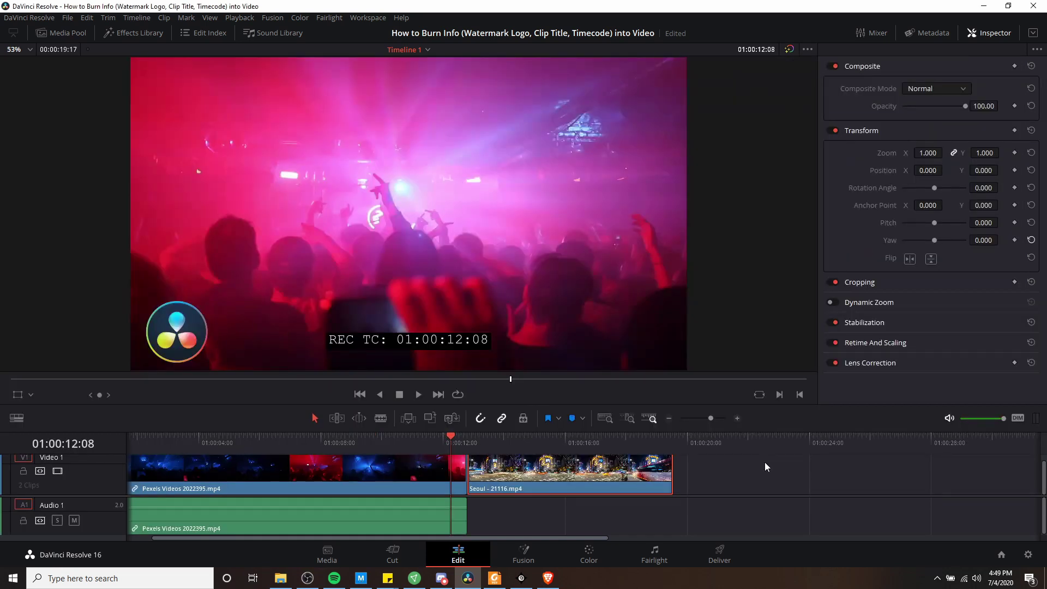